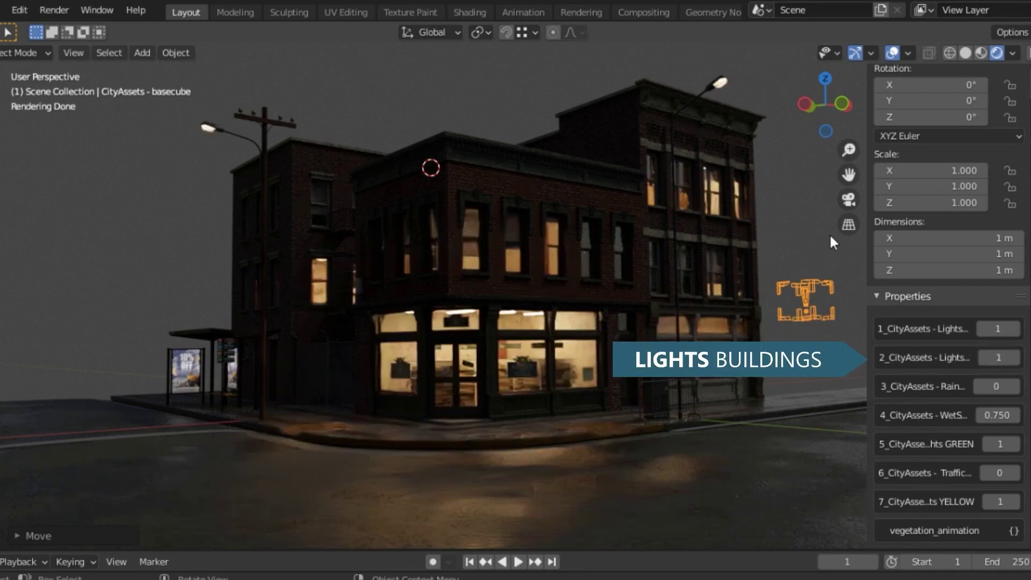
# Preview the busstop sign asset from the Urbaniac Public transport assets.
pyautogui.click(603, 274)
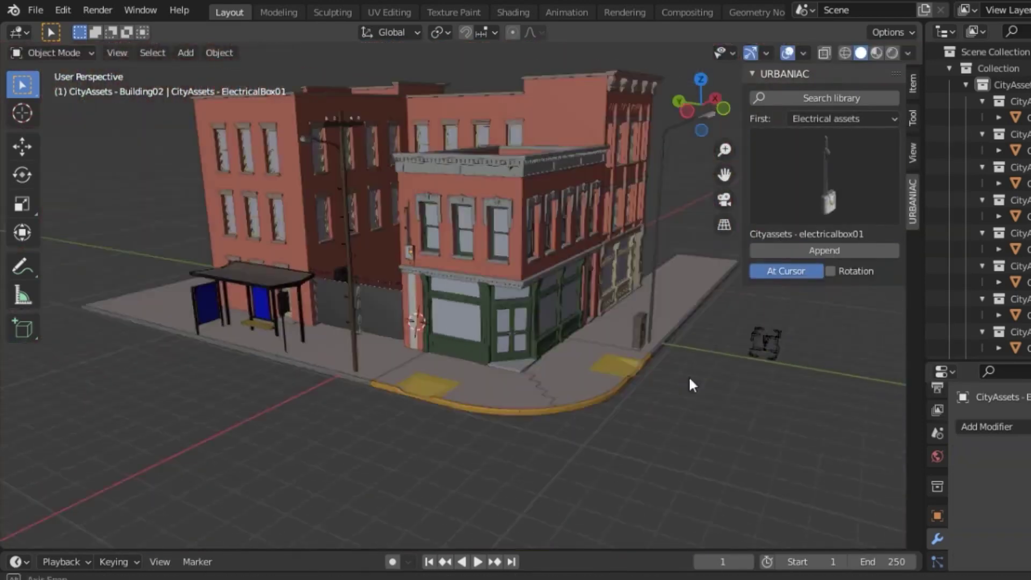
# Append the electrical box, then set Asphalt LINES Quantity to 0.400 and Lines back to 0.
pyautogui.click(843, 118)
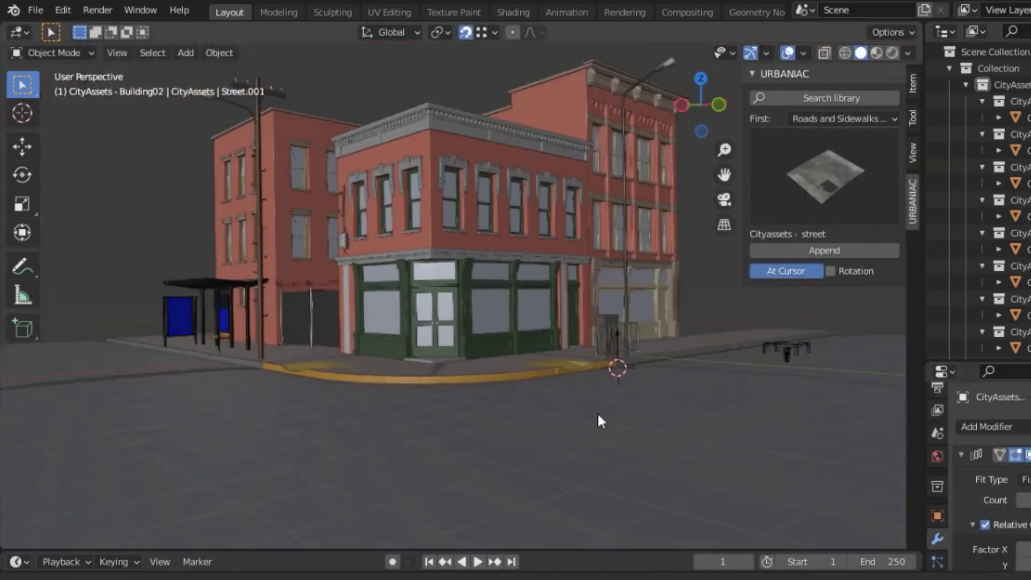
pyautogui.click(843, 118)
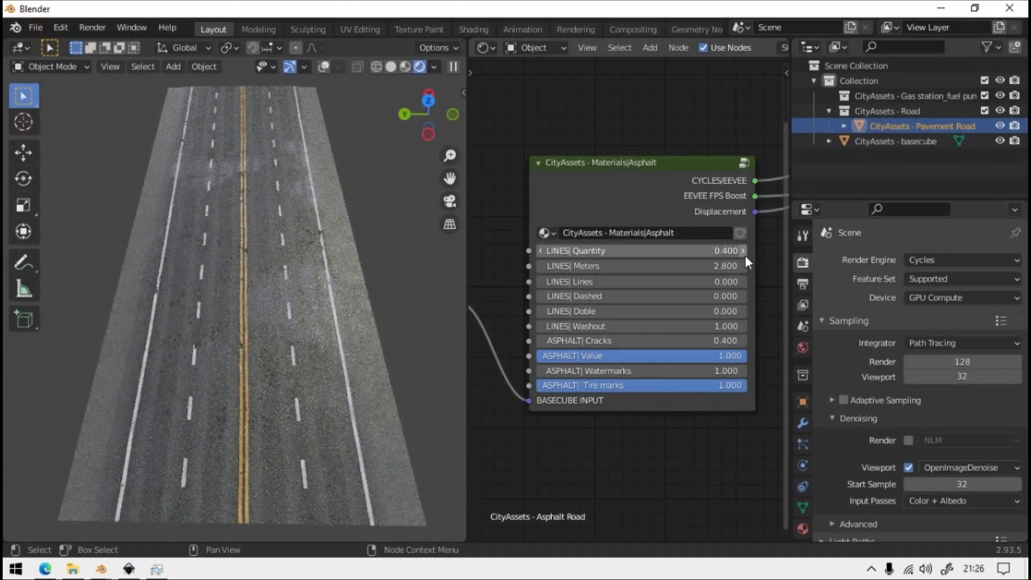
pyautogui.click(743, 251)
pyautogui.click(743, 282)
pyautogui.click(743, 281)
pyautogui.click(743, 282)
pyautogui.moveTo(553, 283); pyautogui.dragTo(543, 281)
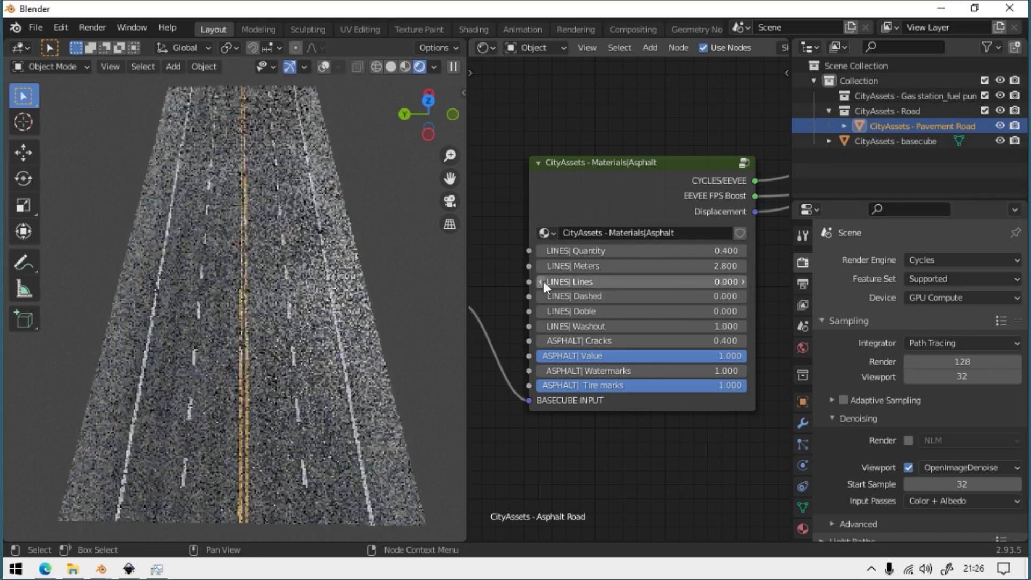
pyautogui.click(743, 296)
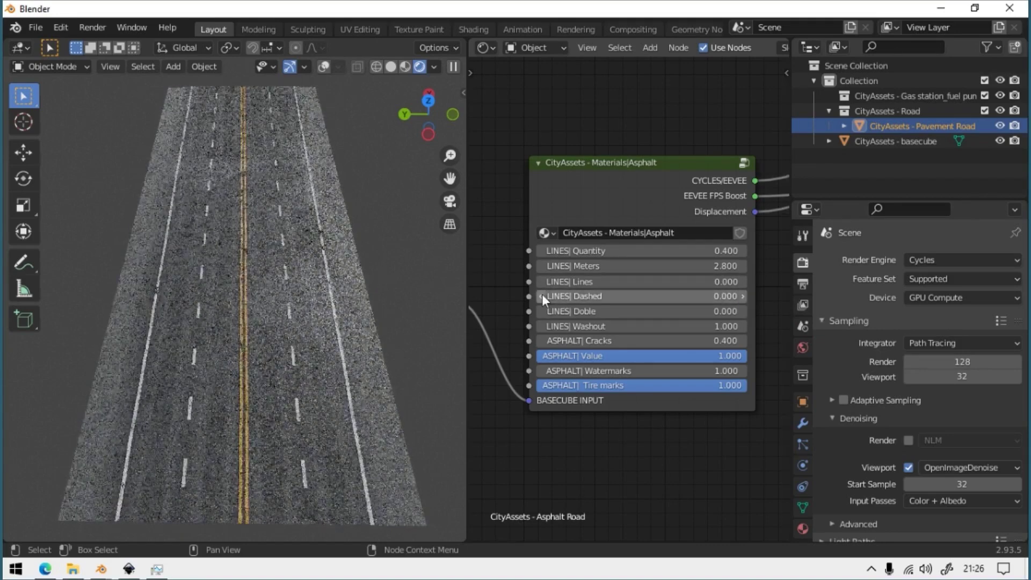
# Raise LINES Doble for yellow double centre lines and select the small Building01.001.
pyautogui.click(742, 312)
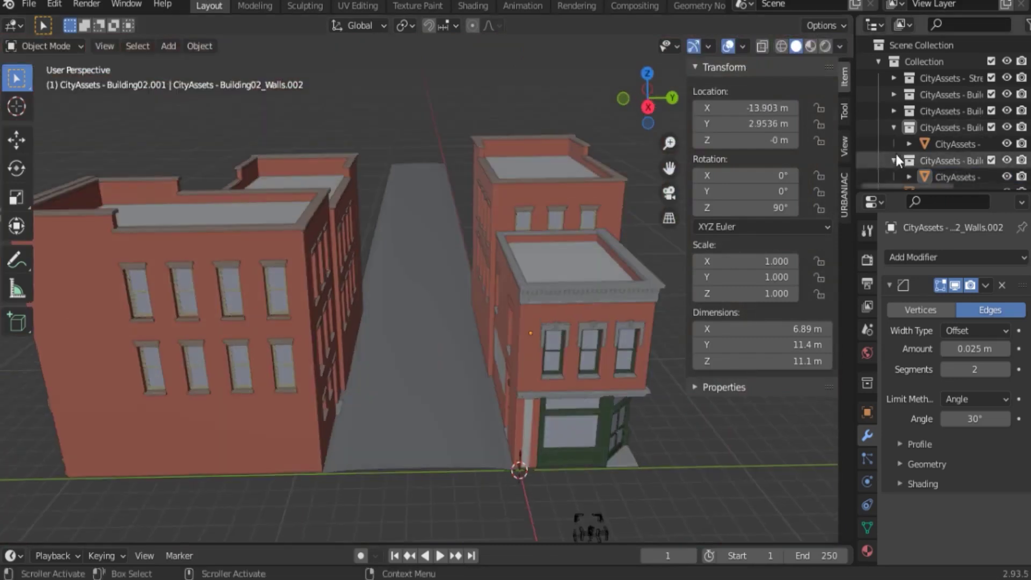
pyautogui.click(521, 369)
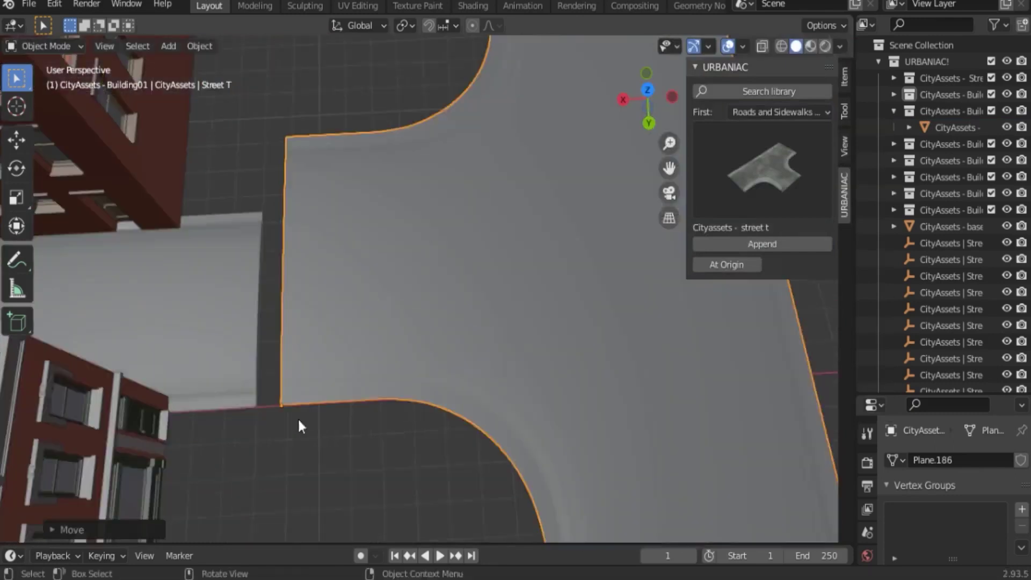
# Move the street T piece along X and enter Edit Mode on its mesh in solid shading.
pyautogui.press('g')
pyautogui.press('x')
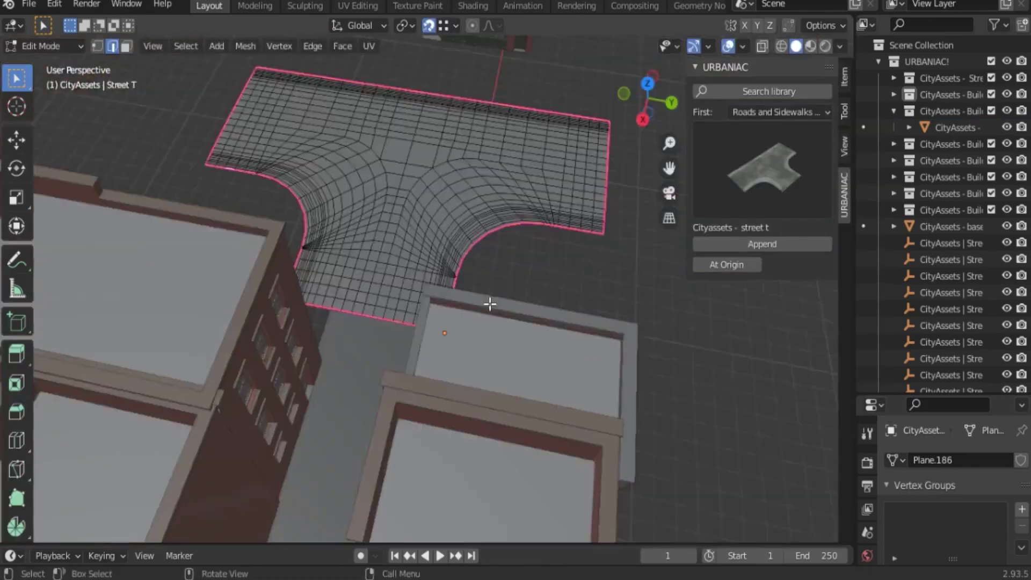
pyautogui.press('KP_7')
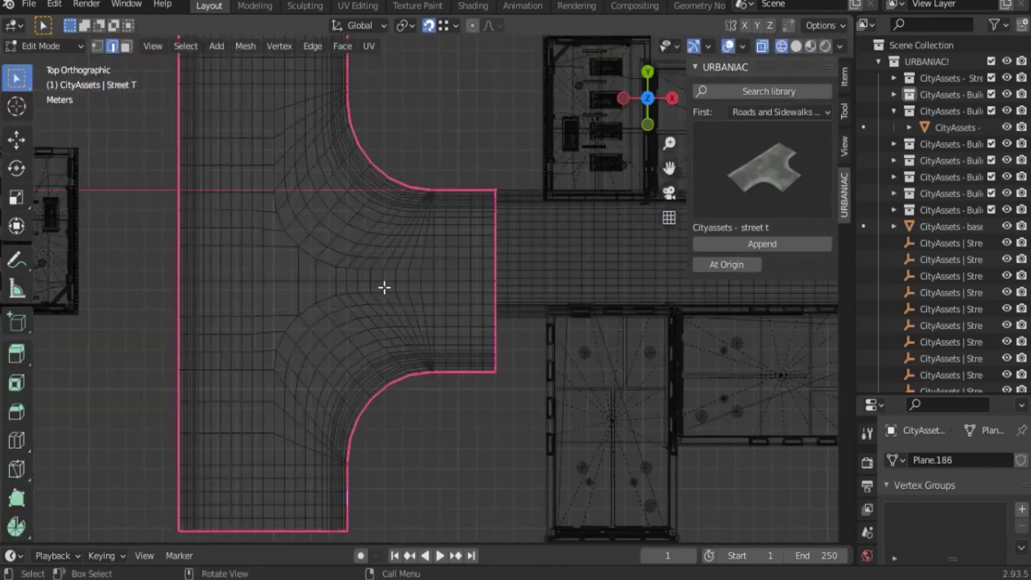
pyautogui.click(503, 384)
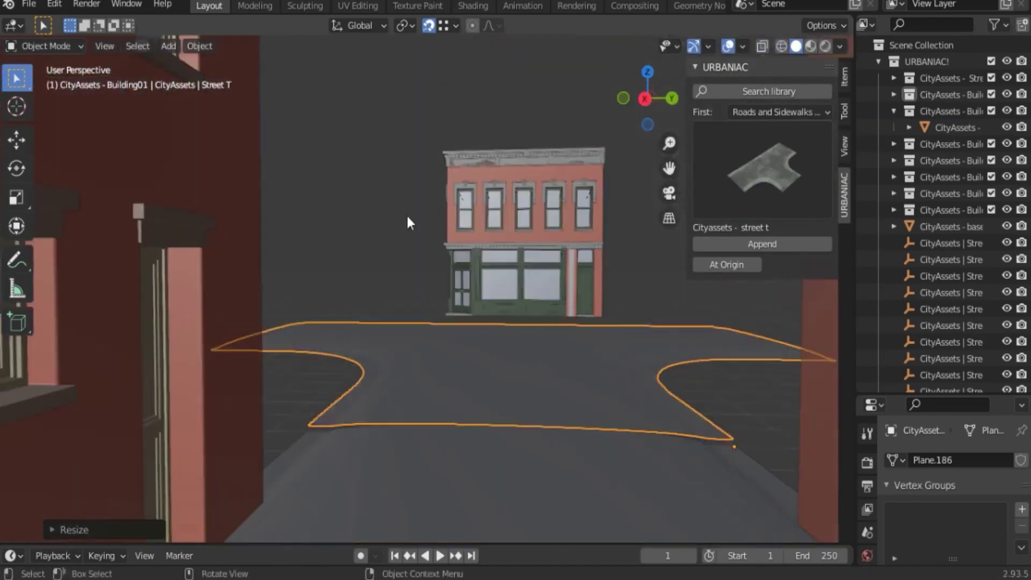
pyautogui.press('Tab')
pyautogui.moveTo(389, 375); pyautogui.dragTo(710, 416, button='middle')
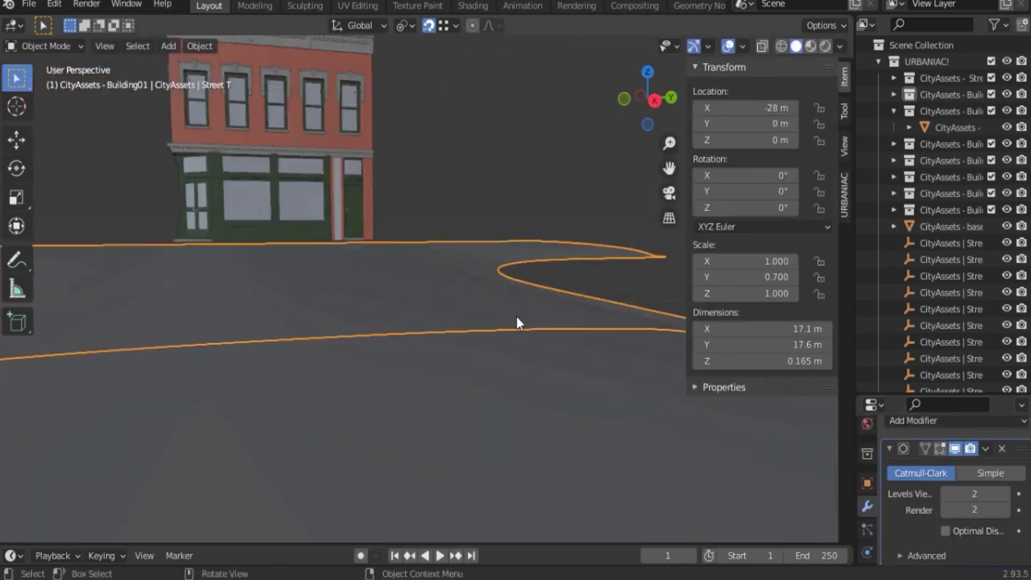
# Scale the street mesh along Z and check it through the scene camera.
pyautogui.moveTo(518, 322); pyautogui.dragTo(531, 368, button='middle')
pyautogui.press('KP_0')
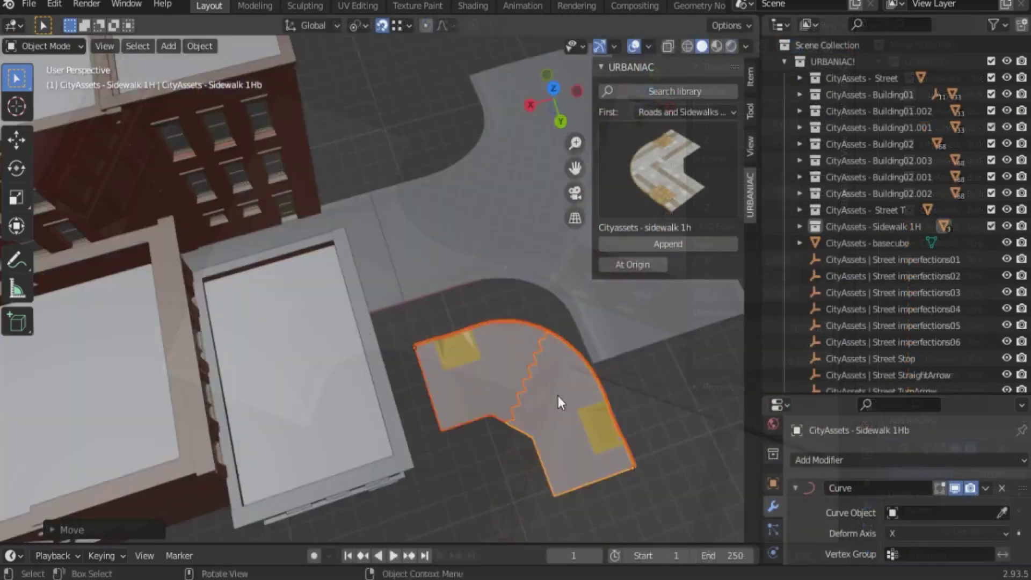
pyautogui.press('KP_0')
# Duplicate the sidewalk 1h corner collection and move the copy along Y to the other corner.
pyautogui.rightClick(873, 226)
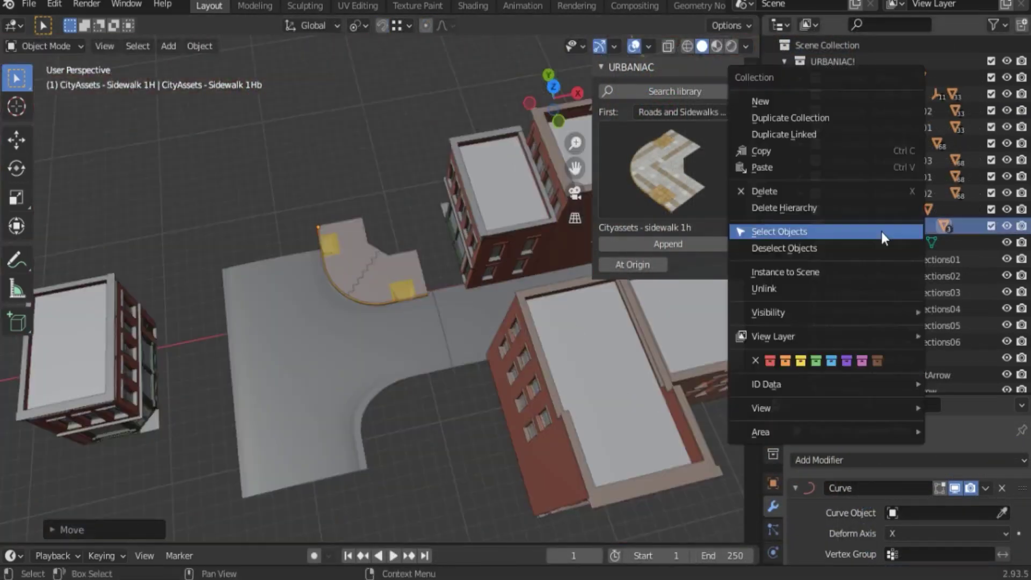
pyautogui.click(751, 111)
pyautogui.press('g')
pyautogui.press('y')
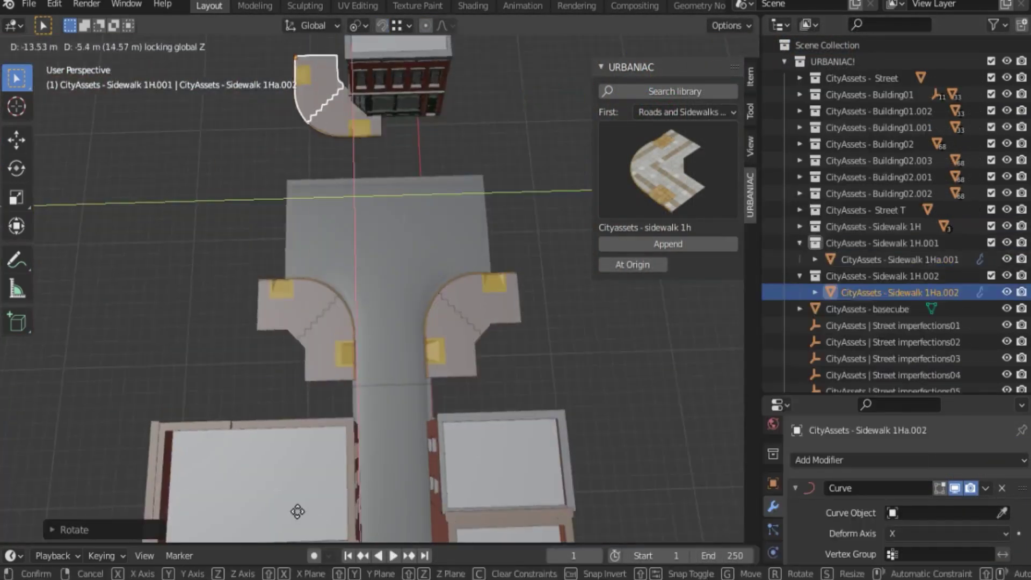
pyautogui.click(297, 511)
pyautogui.press('KP_0')
pyautogui.press('KP_0')
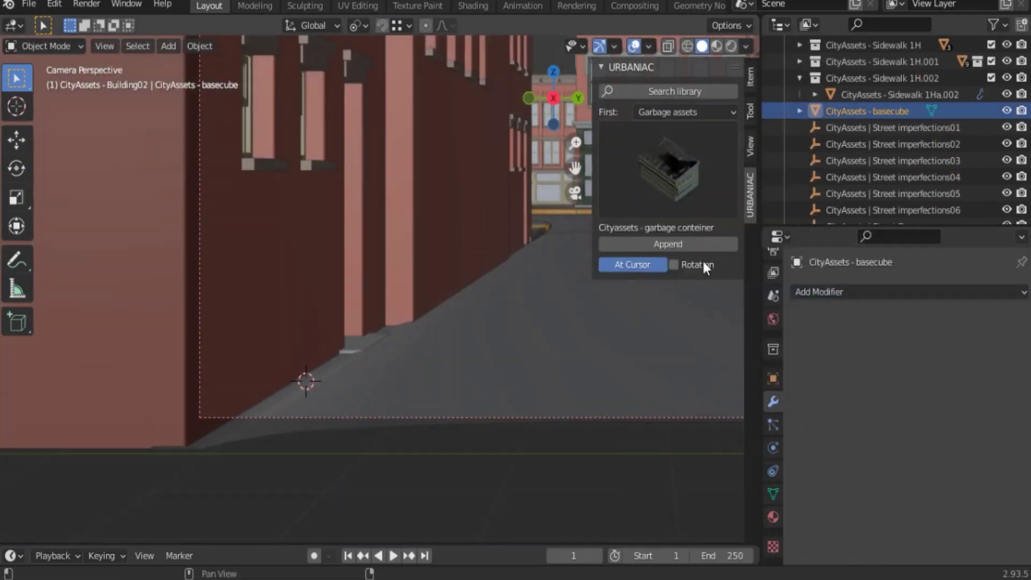
# Append garbagebag b and GarbageBag C from the Garbage assets.
pyautogui.click(668, 169)
pyautogui.click(603, 273)
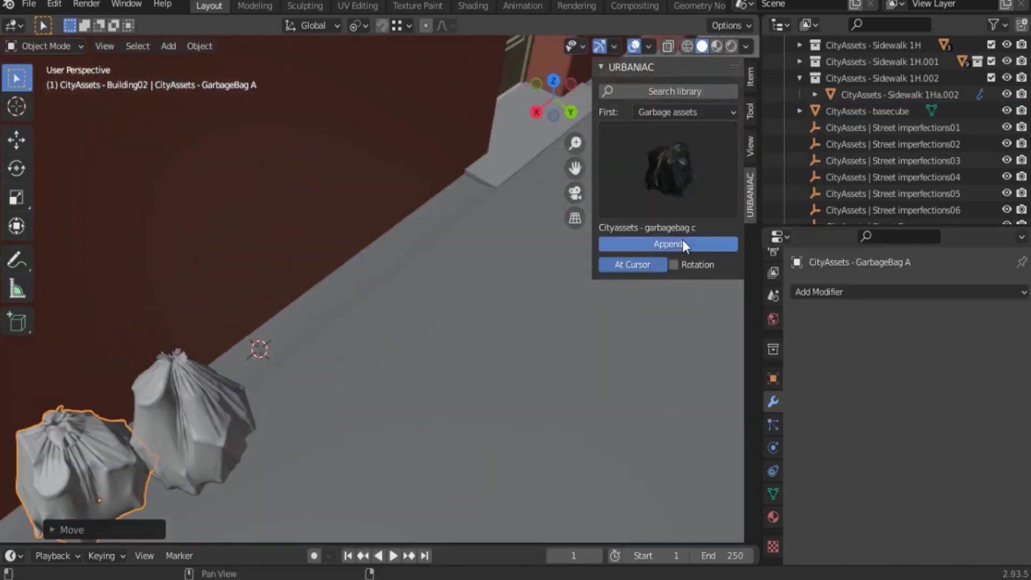
pyautogui.click(667, 244)
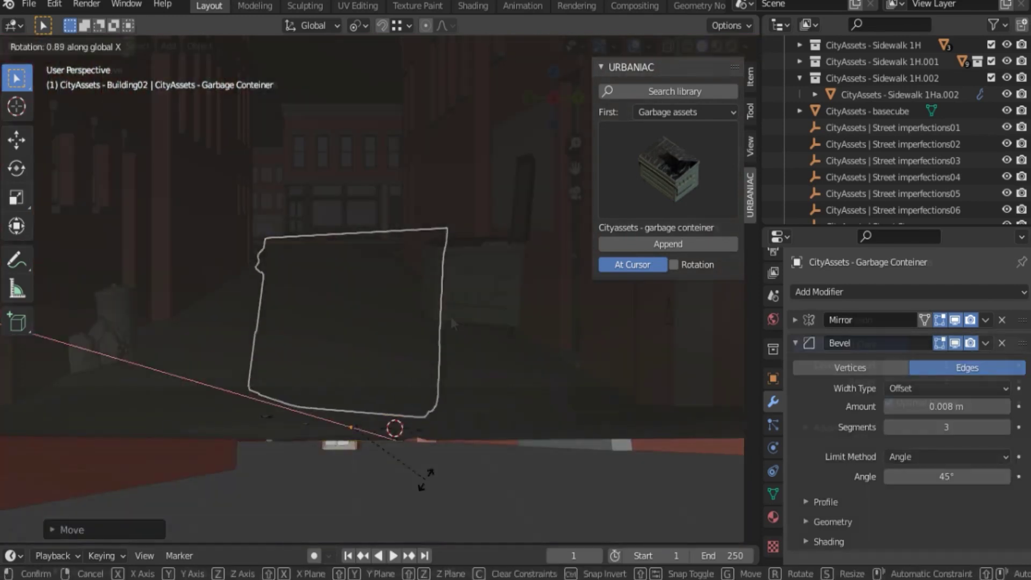
# Append utilitypole 4 at the 3D cursor and move it along X.
pyautogui.click(684, 378)
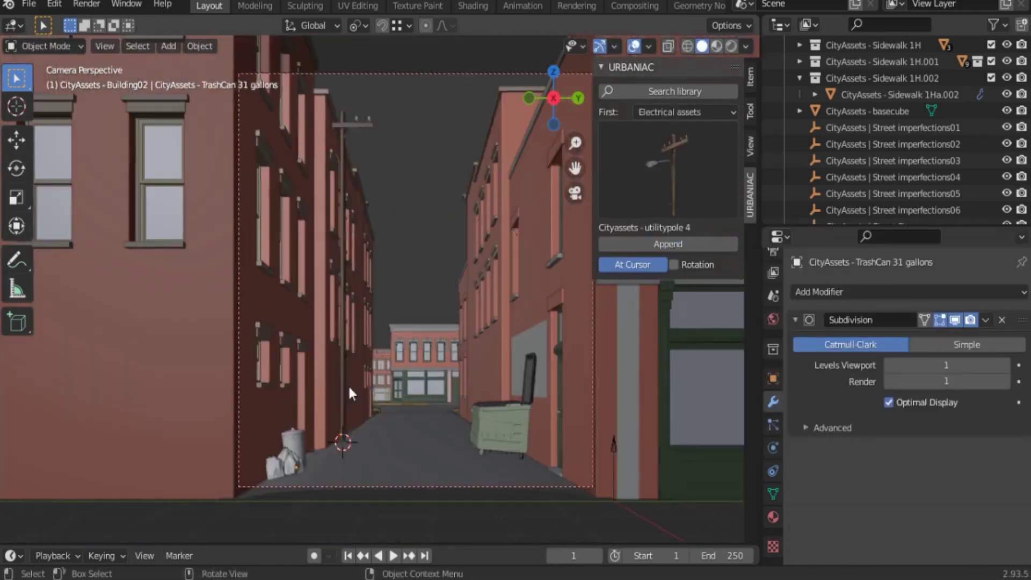
pyautogui.click(668, 244)
pyautogui.press('g')
pyautogui.press('x')
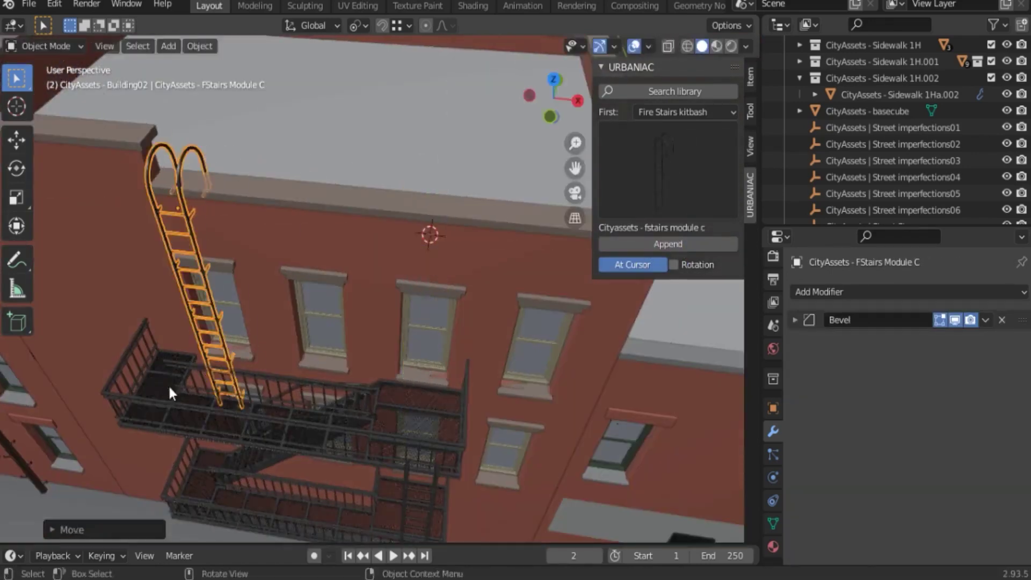
# Move the fire stairs ladder along X against the building wall.
pyautogui.moveTo(170, 393); pyautogui.dragTo(418, 406, button='middle')
pyautogui.press('g')
pyautogui.press('x')
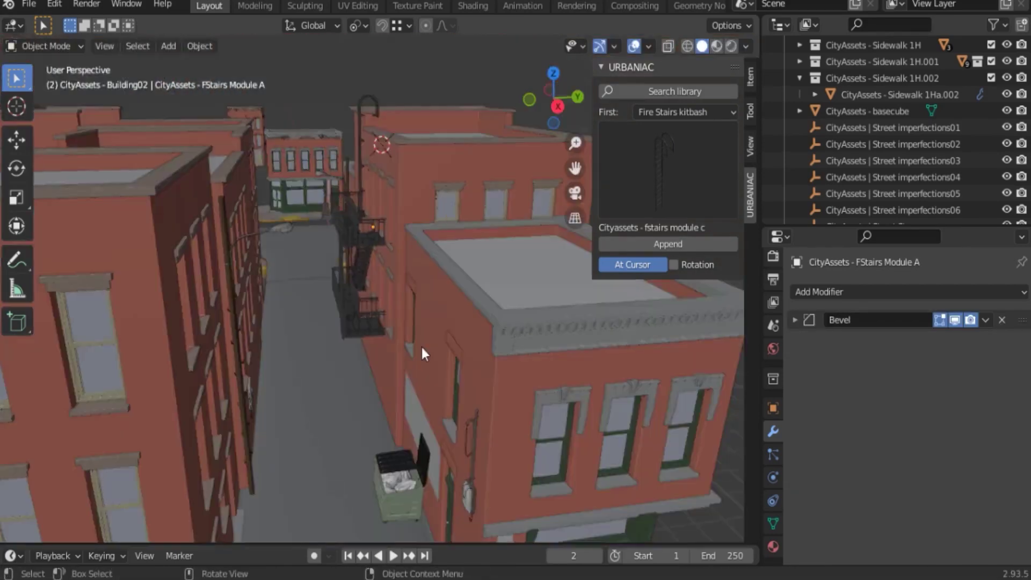
# Snap a fence kitbash piece to the 3D cursor across the alley.
pyautogui.press('KP_0')
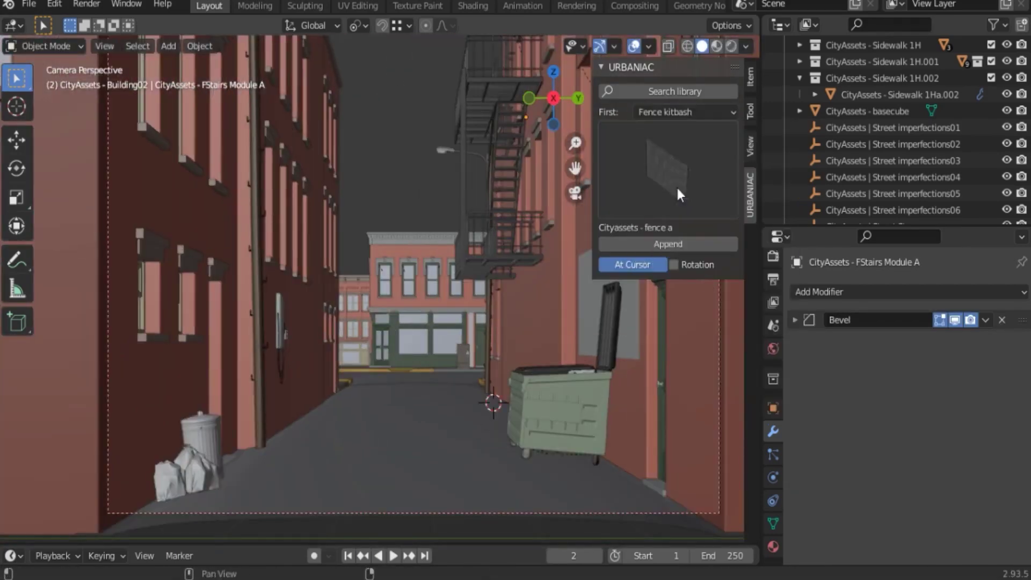
pyautogui.click(676, 188)
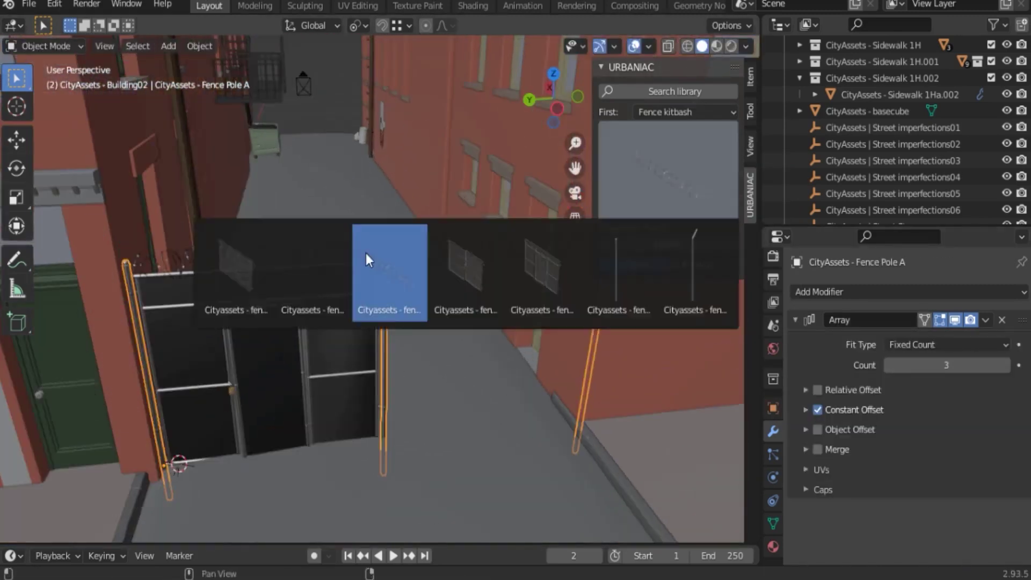
pyautogui.click(230, 278)
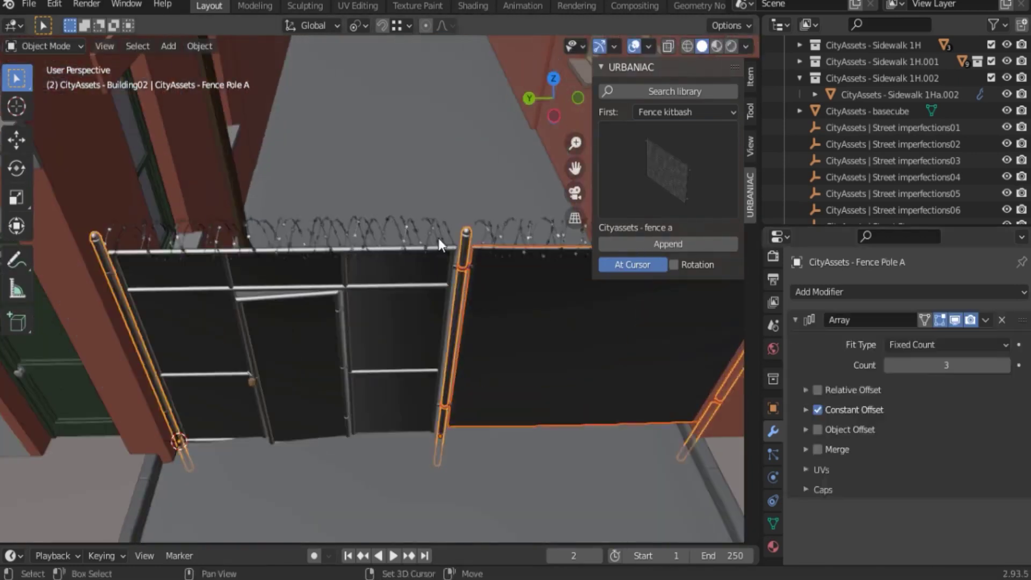
# Set the pivot for the fence and drag 4_CityAssets - WetSurface to 0.306.
pyautogui.press('.')
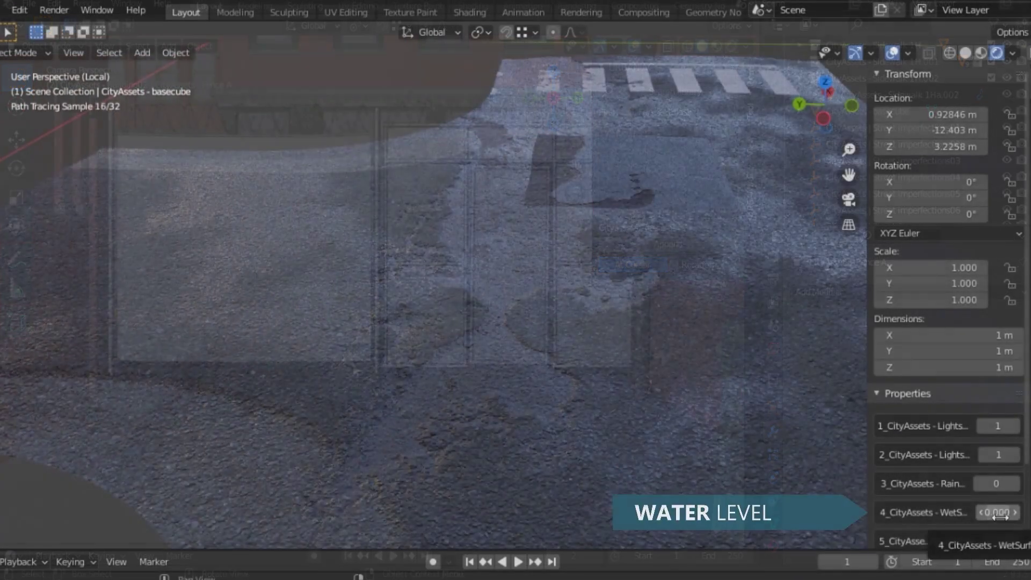
pyautogui.moveTo(997, 513); pyautogui.dragTo(1020, 512)
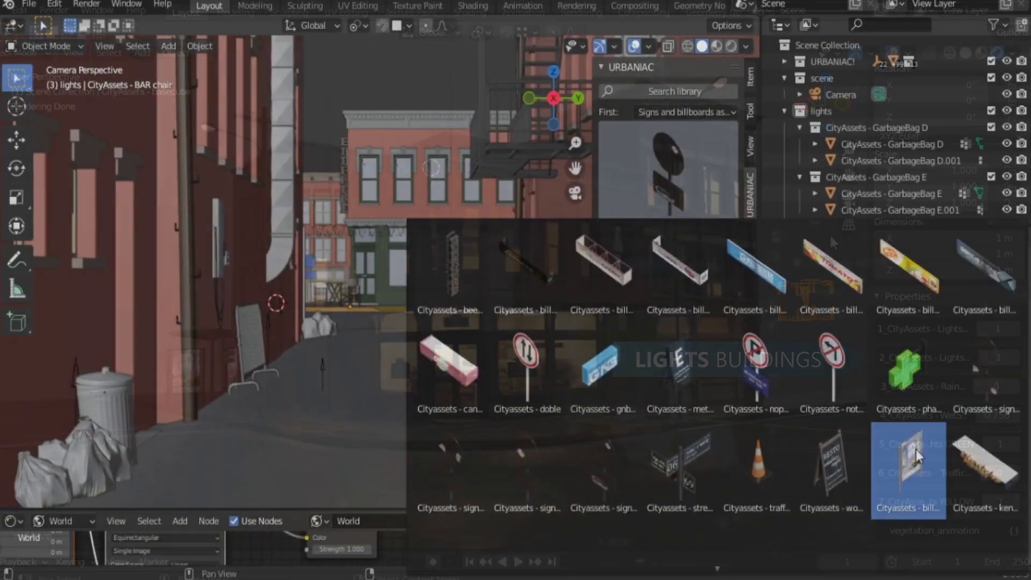
# Append the street name sign and rotate it around Z.
pyautogui.scroll(-2, 812, 457)
pyautogui.click(811, 446)
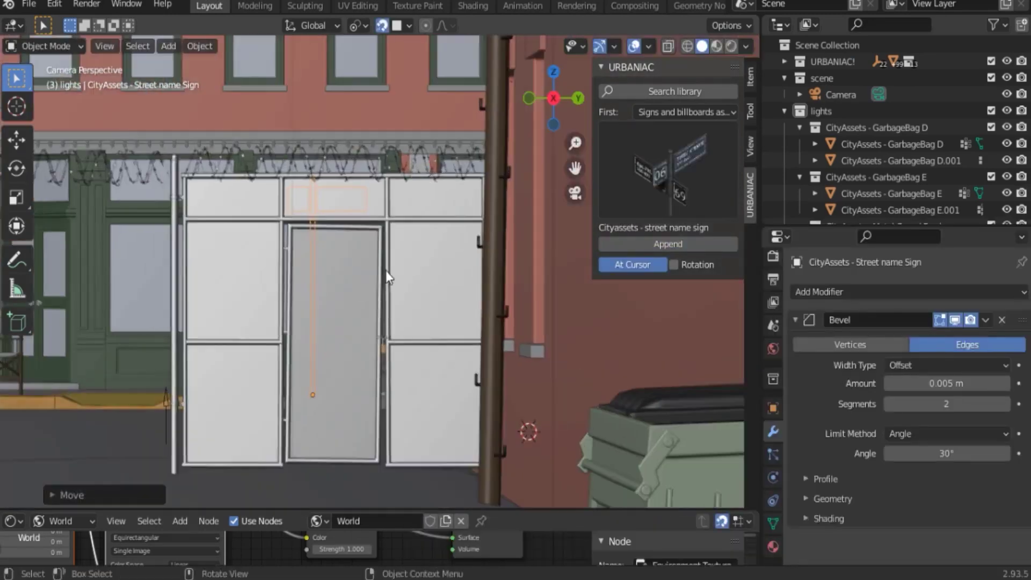
pyautogui.press('r')
pyautogui.press('z')
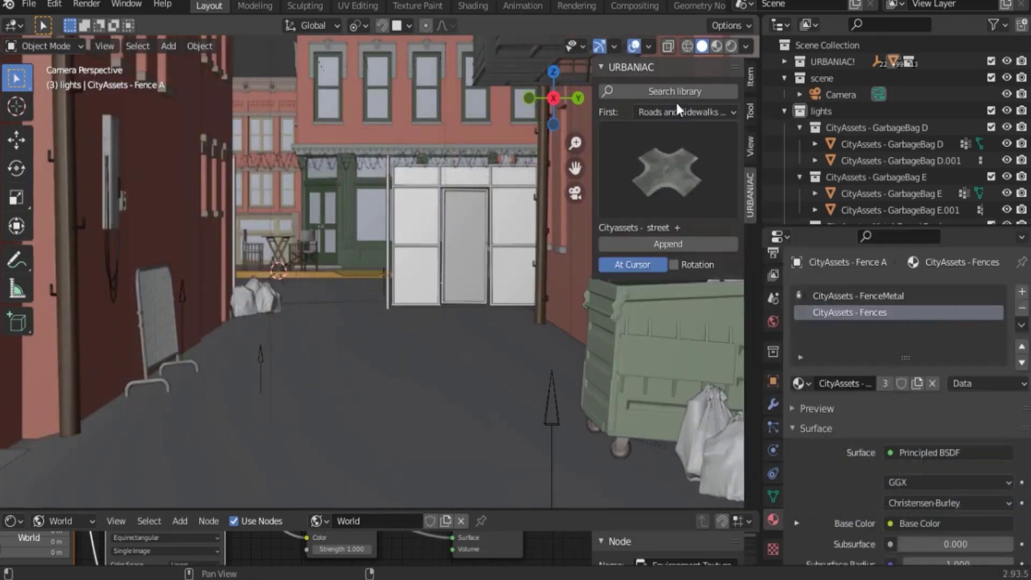
# Switch to Roofs and airconditioner assets and choose the rooftop conduct curve 90 duct.
pyautogui.click(675, 100)
pyautogui.click(693, 348)
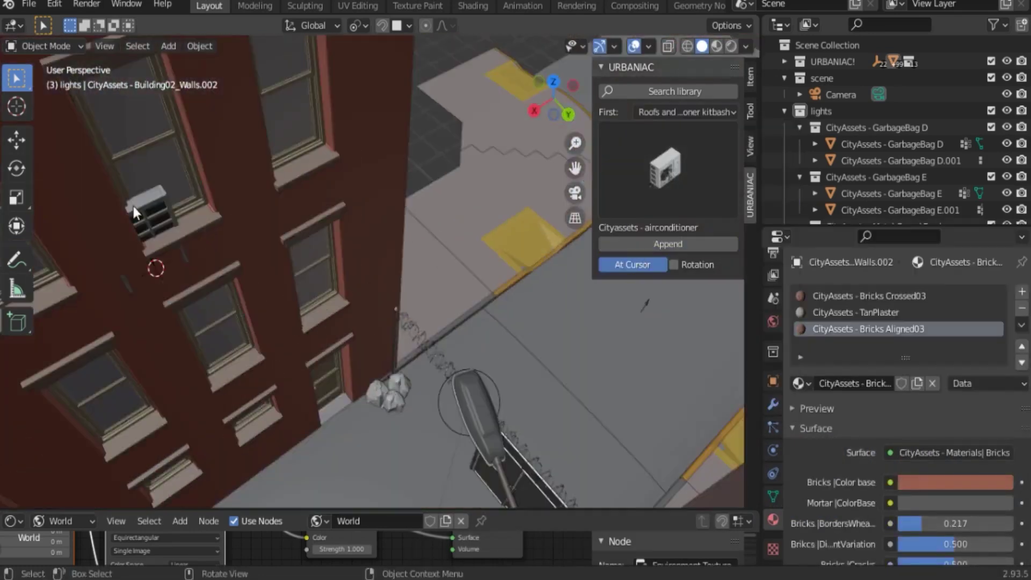
pyautogui.click(668, 169)
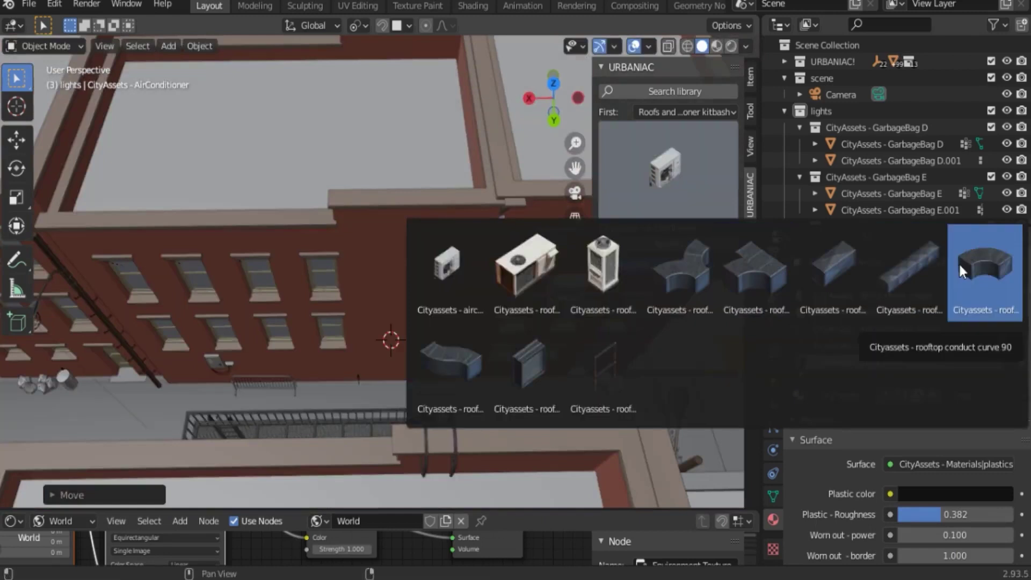
pyautogui.click(960, 271)
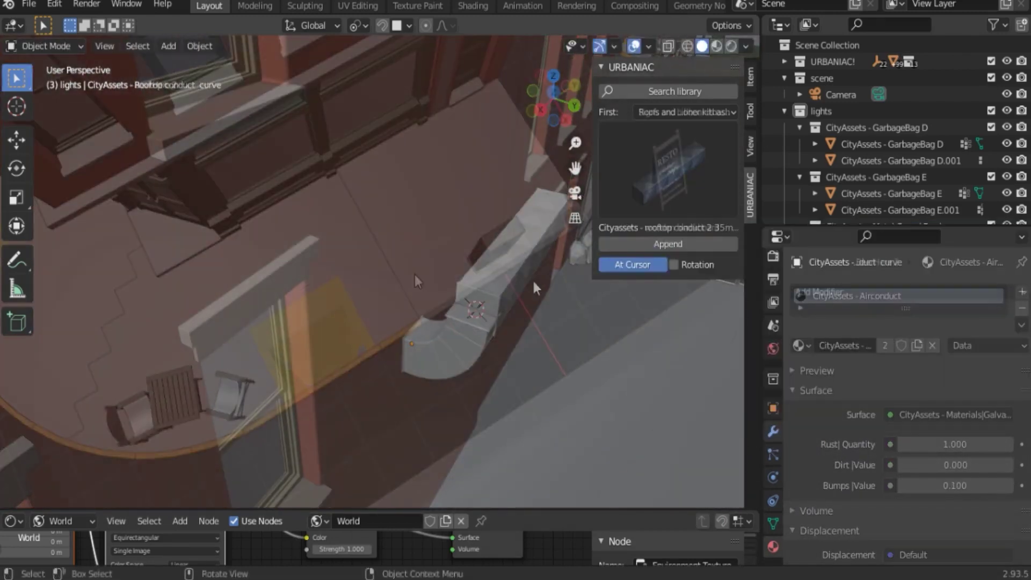
# Choose the NOparkingsign asset, then switch to the Electrical assets category.
pyautogui.click(755, 357)
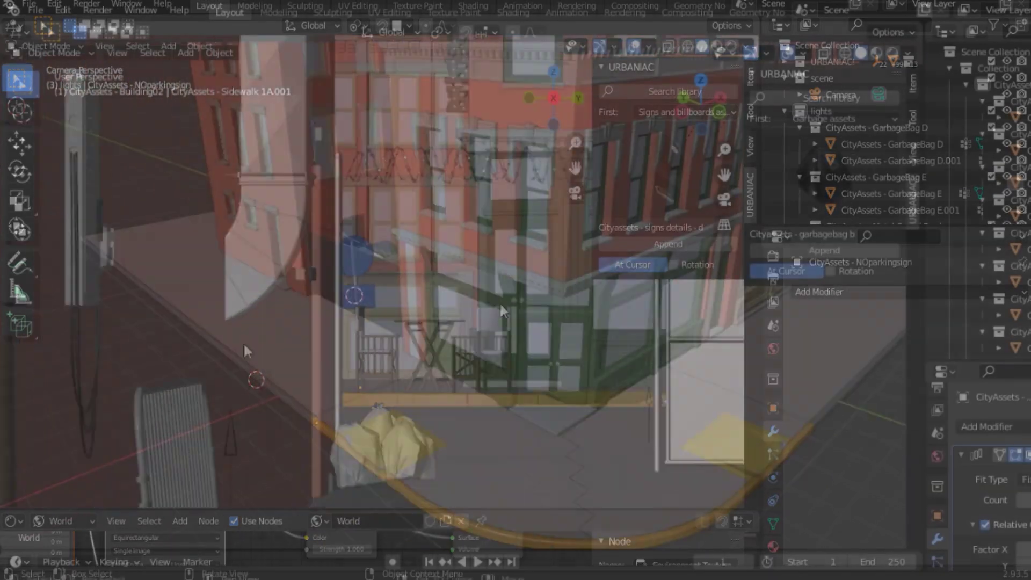
pyautogui.click(805, 212)
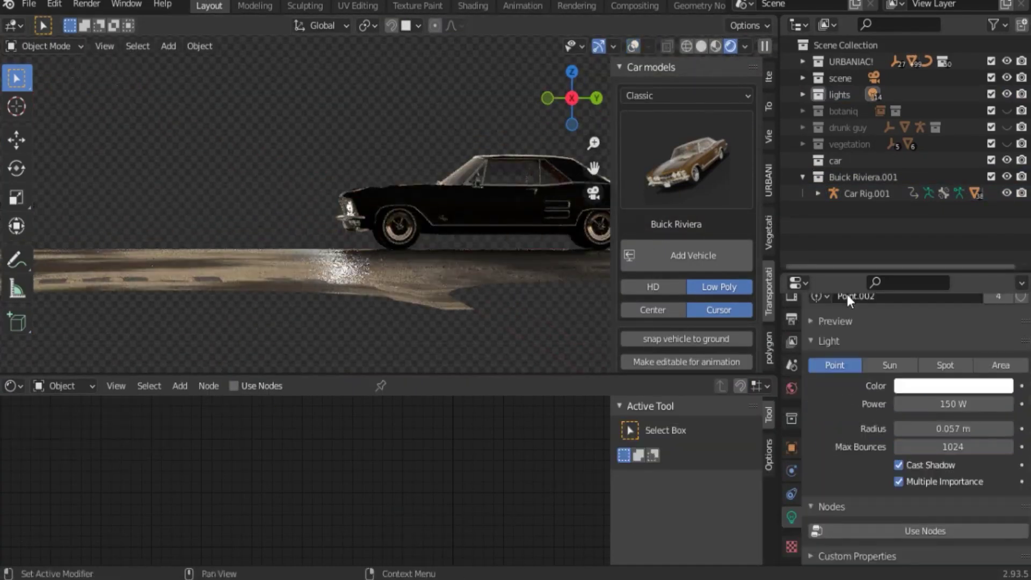
# Tint the Buick's 50 W point light warm cream (hue 0.103, saturation 0.345).
pyautogui.click(953, 386)
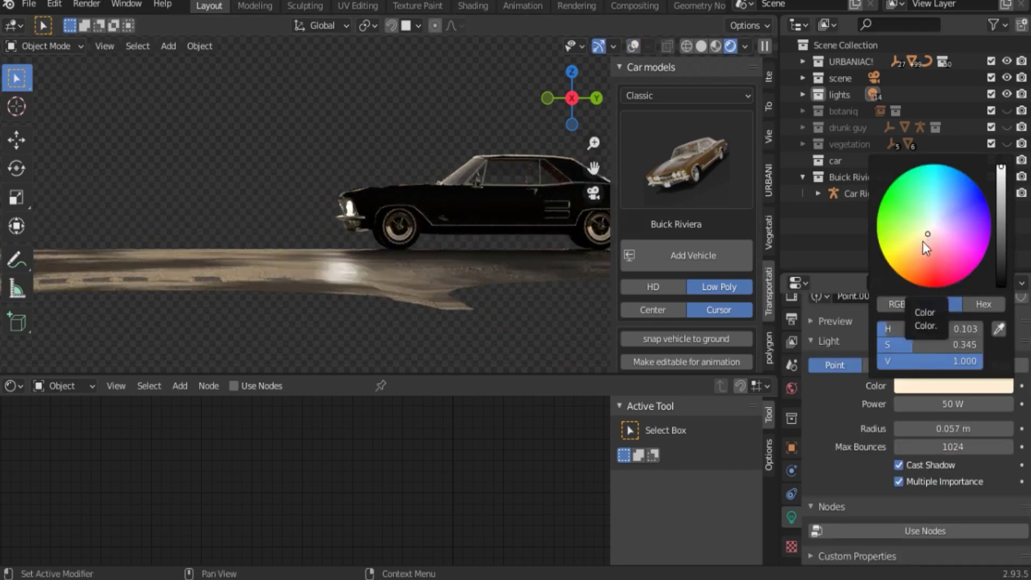